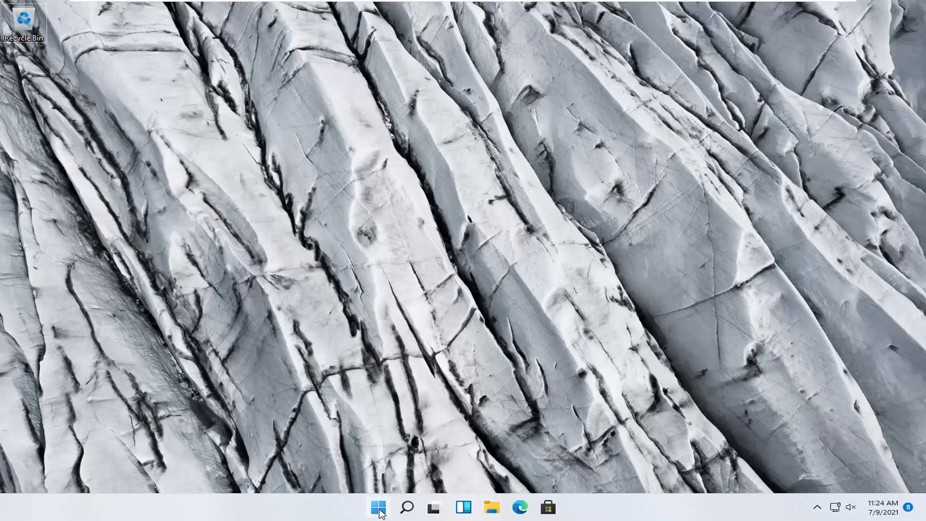
# Step: Open Settings from the Start menu and go to System > Troubleshoot > Other troubleshooters
pyautogui.rightClick(379, 509)
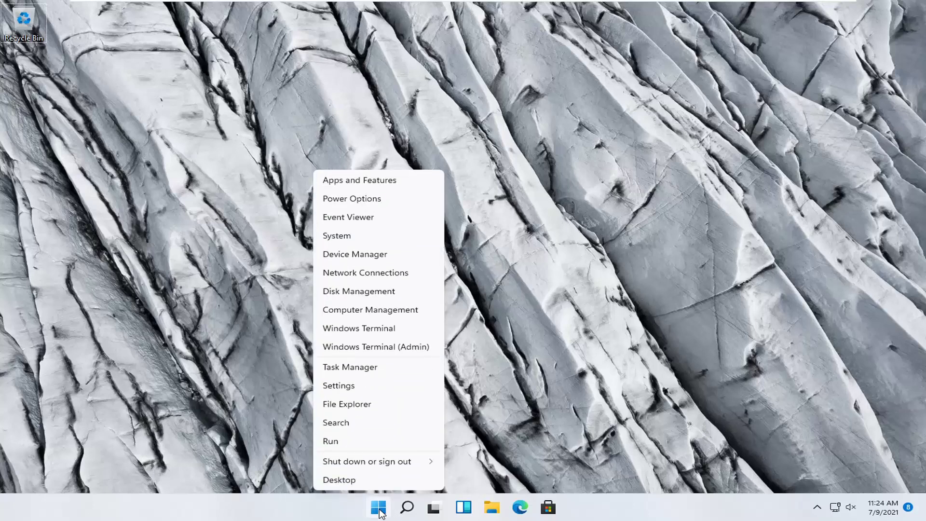
pyautogui.click(338, 387)
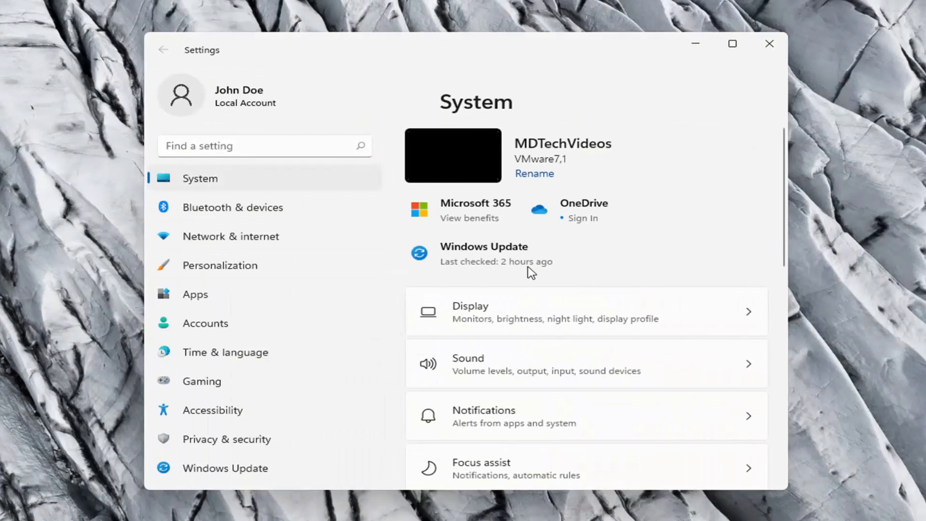
pyautogui.scroll(-2, 579, 323)
pyautogui.scroll(-2, 570, 313)
pyautogui.scroll(-3, 569, 313)
pyautogui.click(509, 290)
pyautogui.scroll(-1, 535, 382)
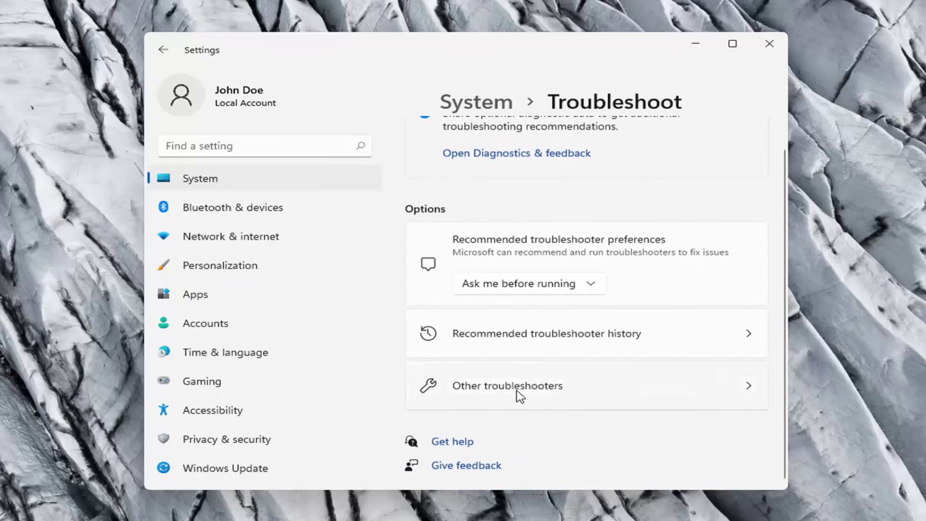
pyautogui.click(528, 391)
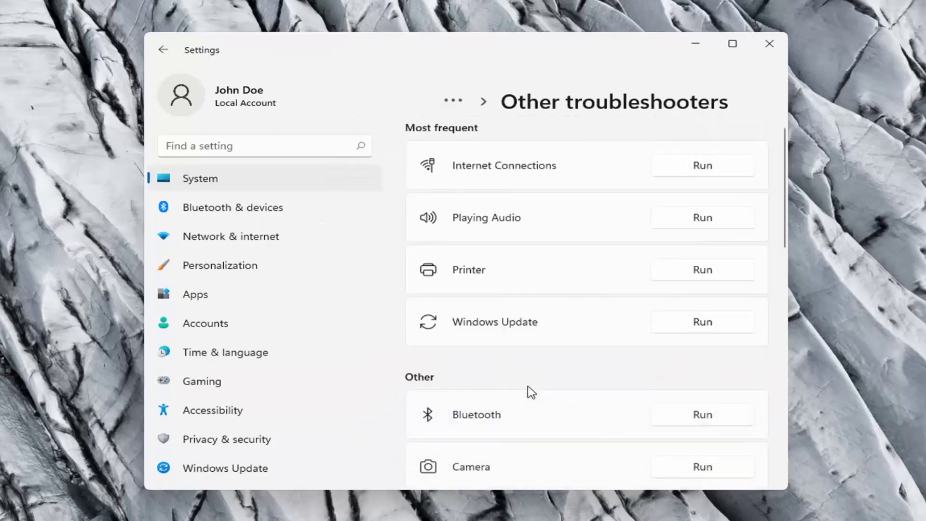
pyautogui.scroll(-1, 528, 390)
pyautogui.scroll(-2, 529, 390)
pyautogui.scroll(-1, 481, 366)
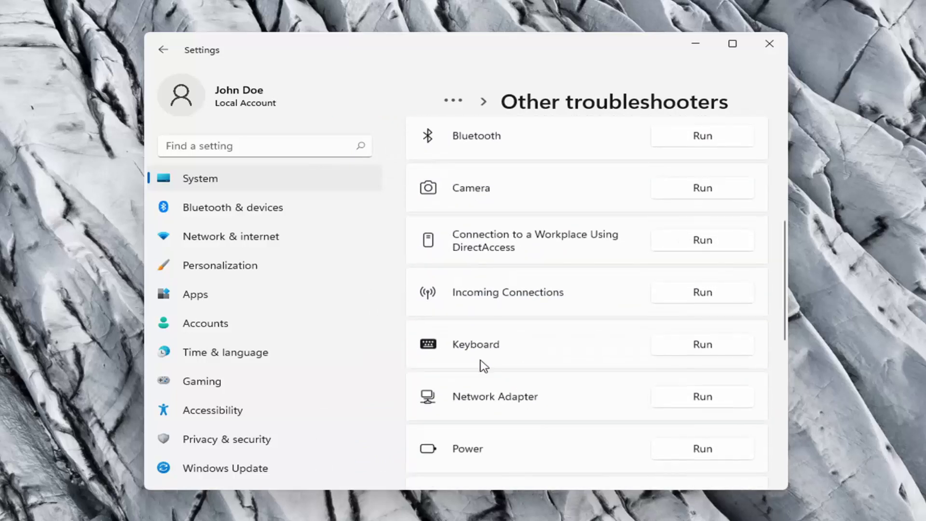
# Step: Run the Keyboard troubleshooter from the Other troubleshooters list
pyautogui.click(699, 342)
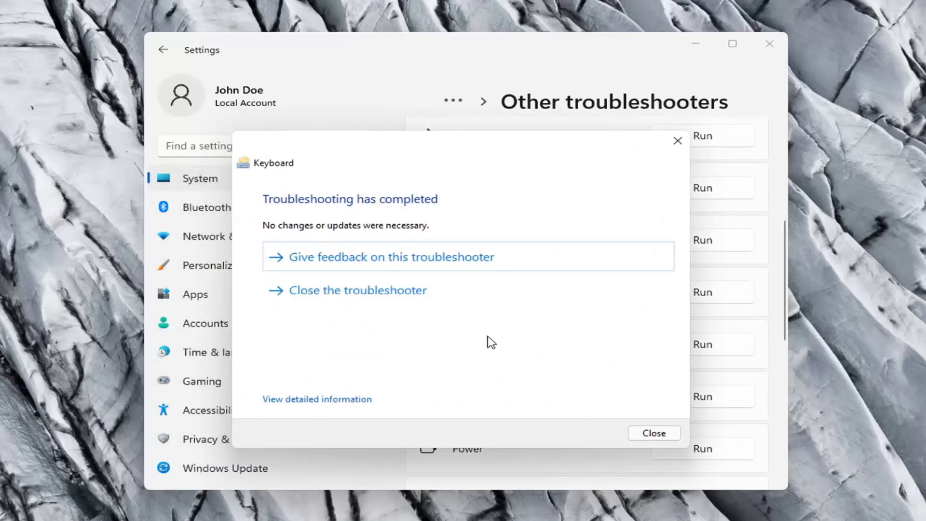
# Step: Close the finished Keyboard troubleshooter dialog and the Settings window
pyautogui.click(681, 142)
pyautogui.click(769, 44)
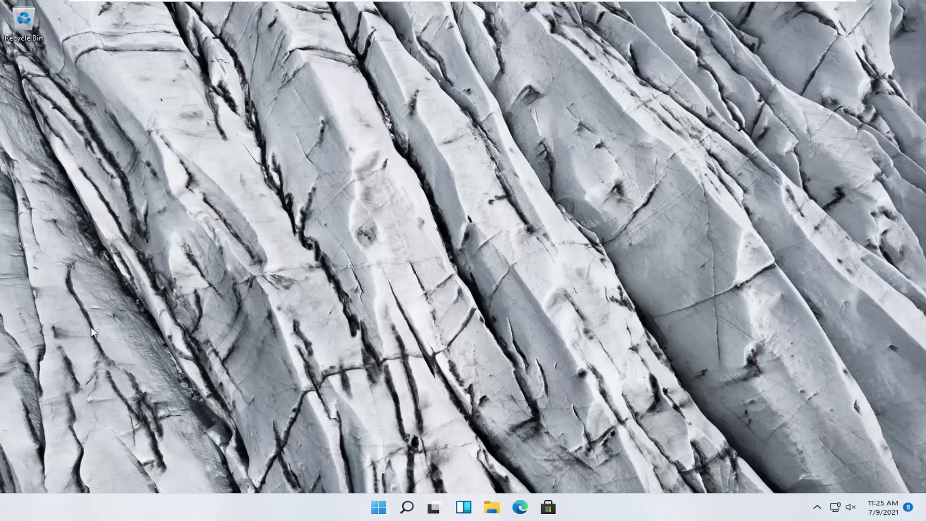
# Step: In Device Manager, automatically search for a Standard PS/2 Keyboard driver under Keyboards
pyautogui.rightClick(379, 510)
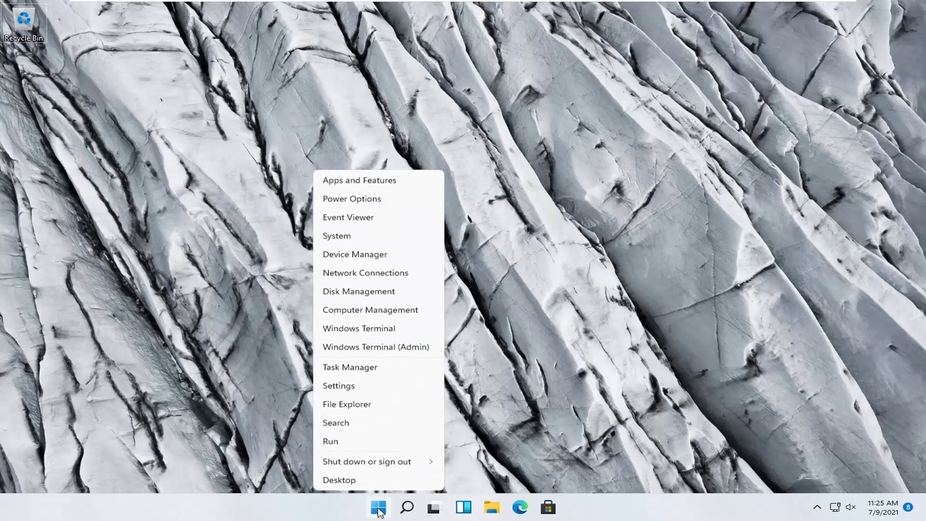
pyautogui.click(362, 255)
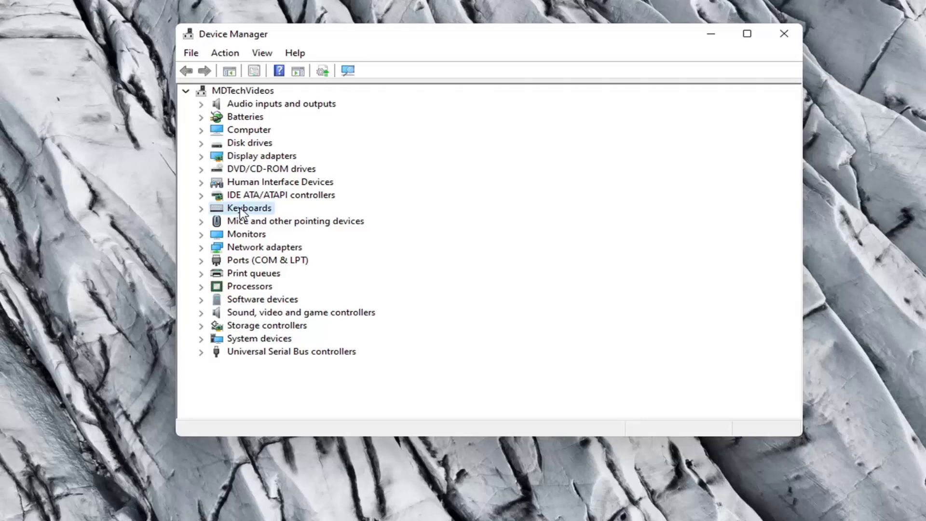
pyautogui.doubleClick(243, 208)
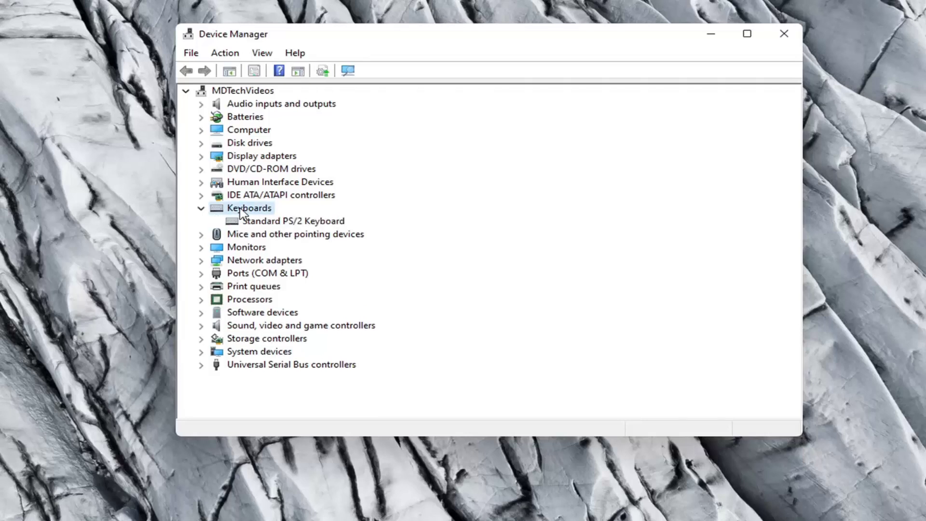
pyautogui.click(258, 223)
pyautogui.rightClick(258, 222)
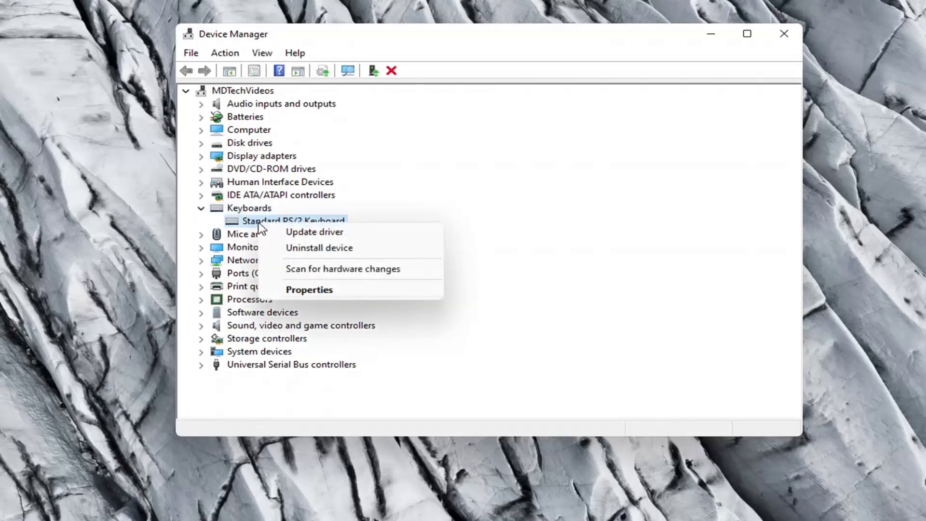
pyautogui.click(299, 231)
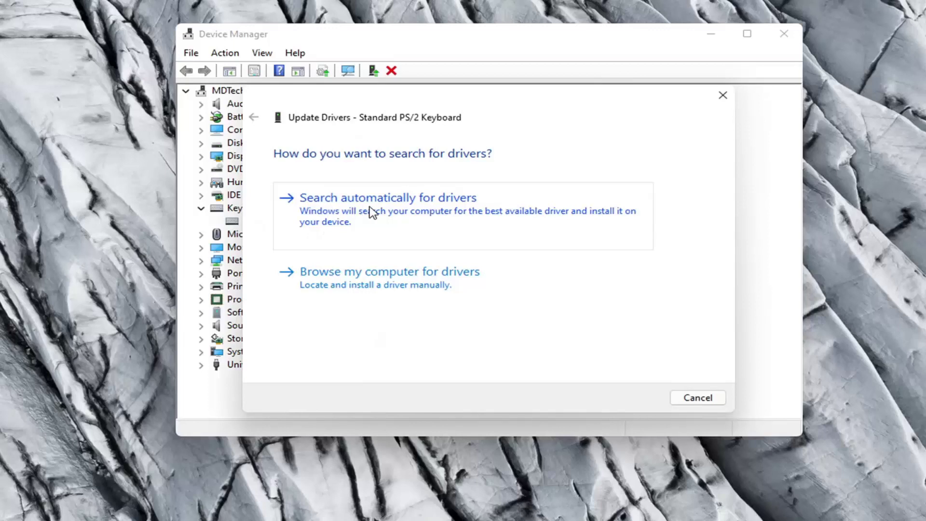
pyautogui.click(422, 212)
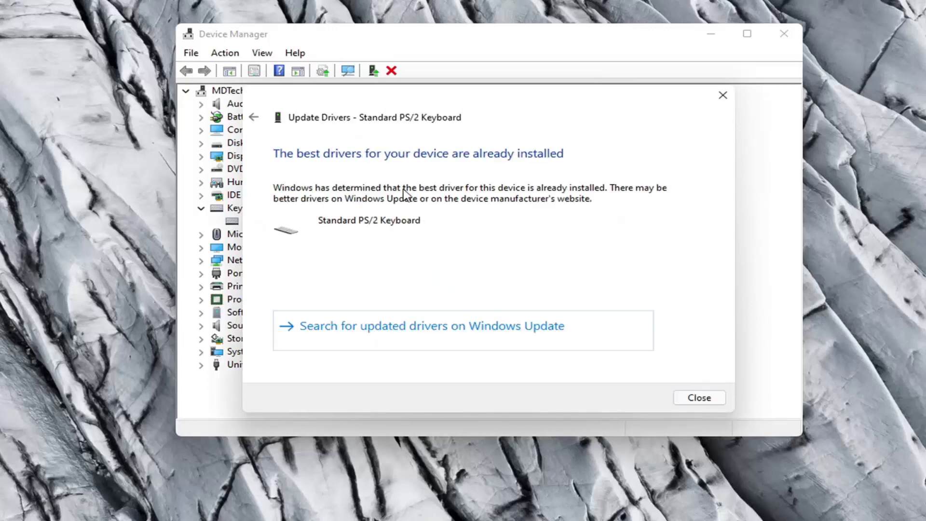
# Step: Reinstall Standard PS/2 Keyboard from this computer's compatible driver list and dismiss the success message
pyautogui.click(253, 117)
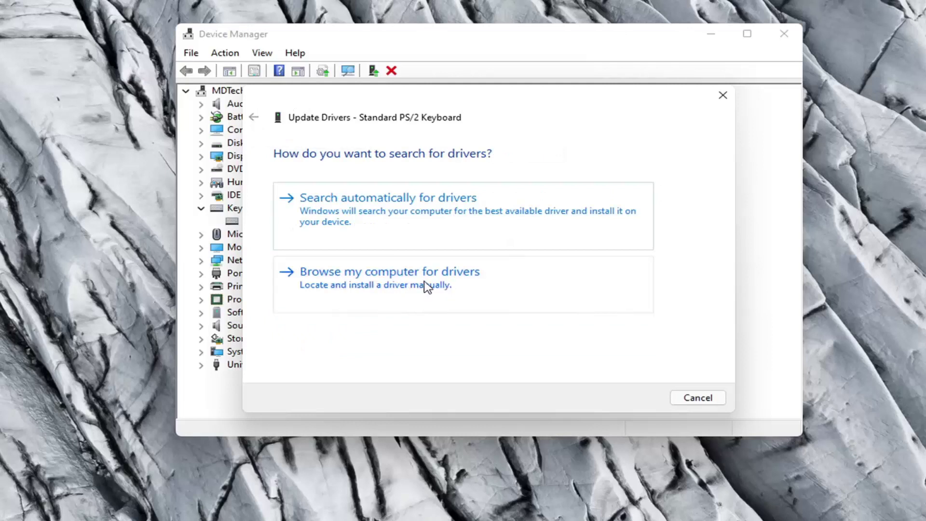
pyautogui.click(443, 281)
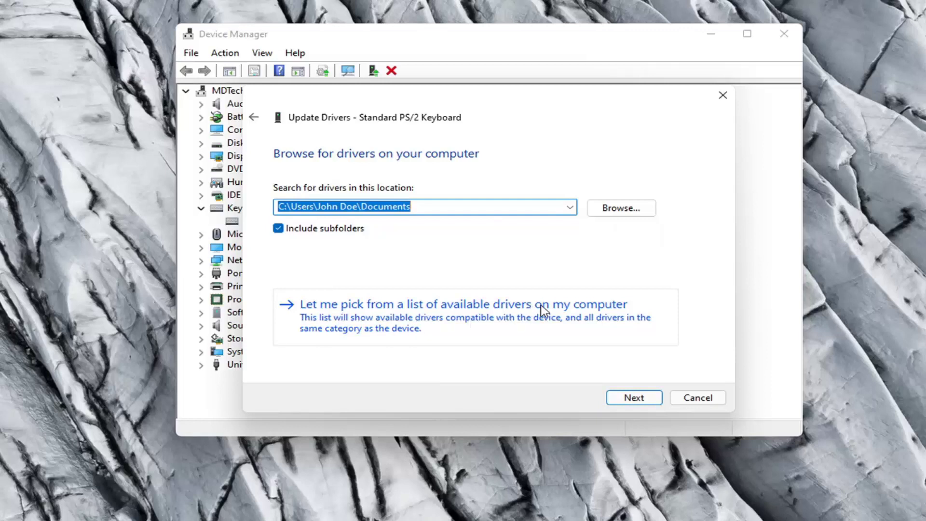
pyautogui.click(564, 307)
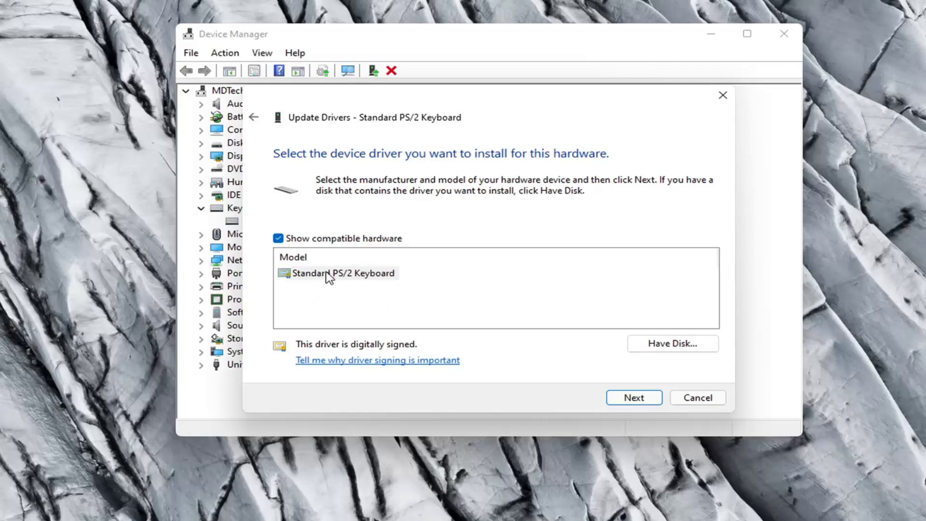
pyautogui.click(328, 274)
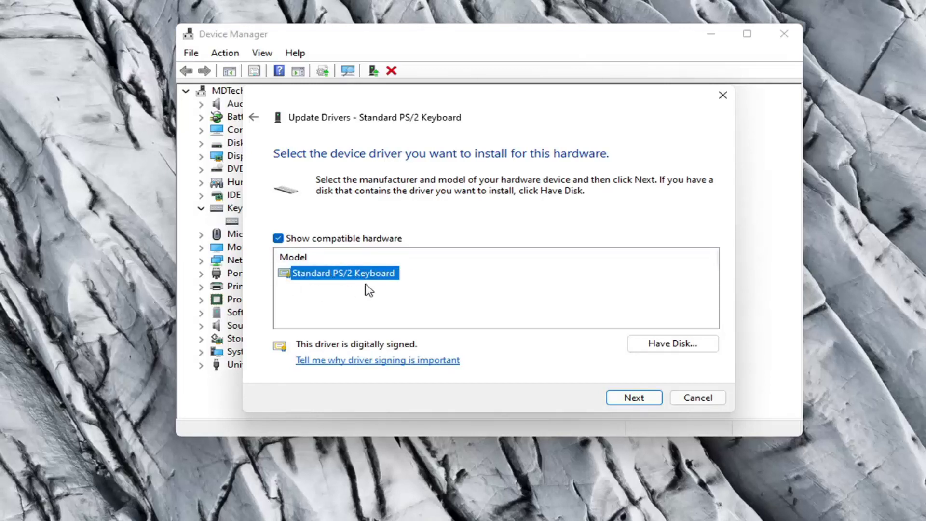
pyautogui.click(644, 402)
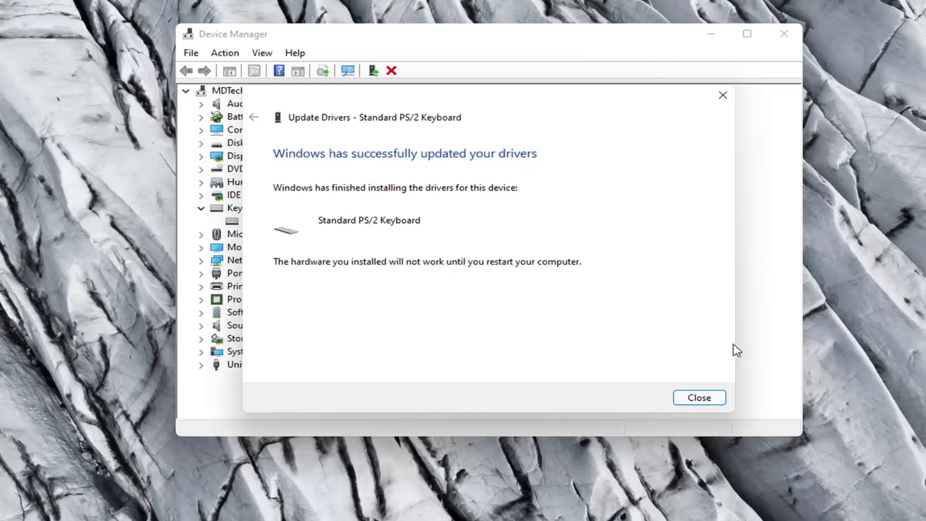
pyautogui.click(699, 398)
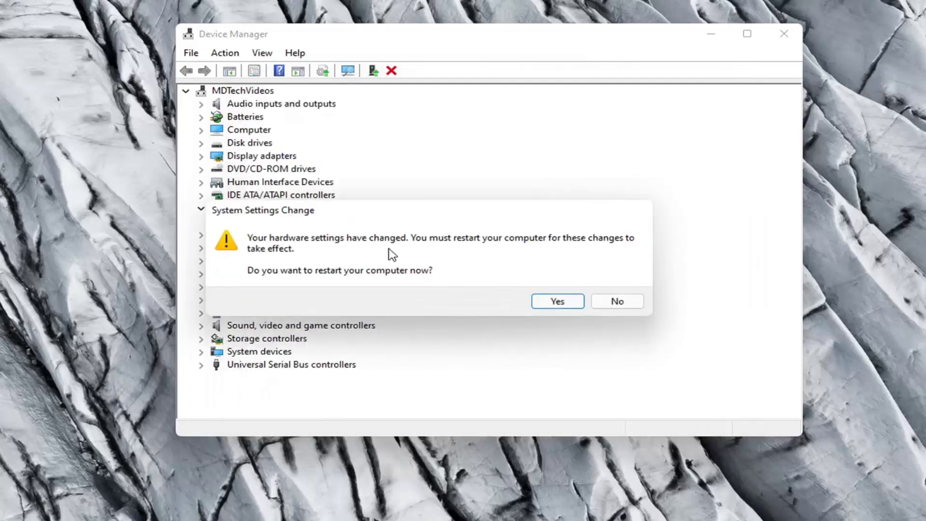